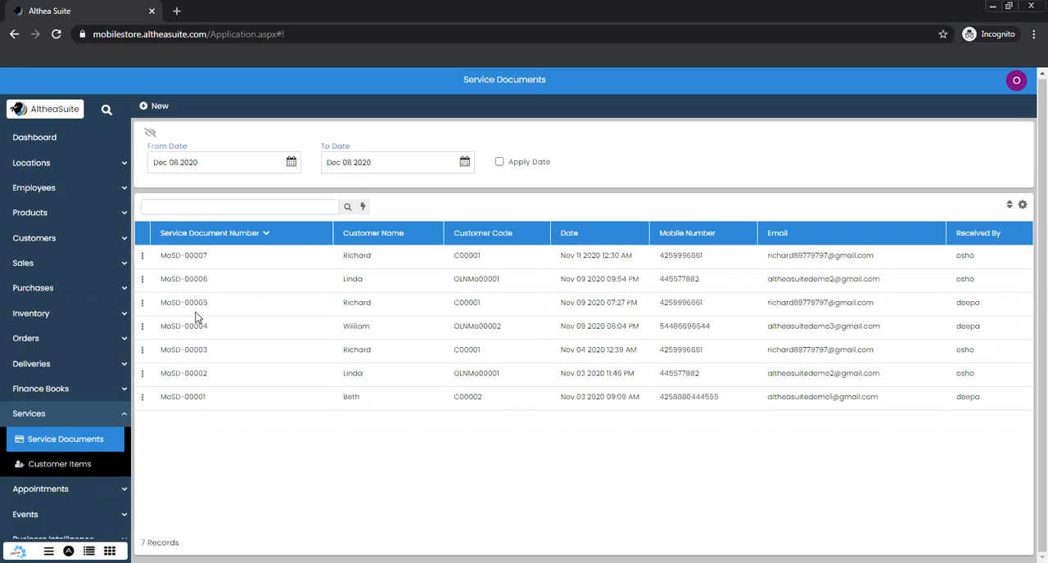
Start a new service document for the Mobile Store location and select the existing customer
click(143, 107)
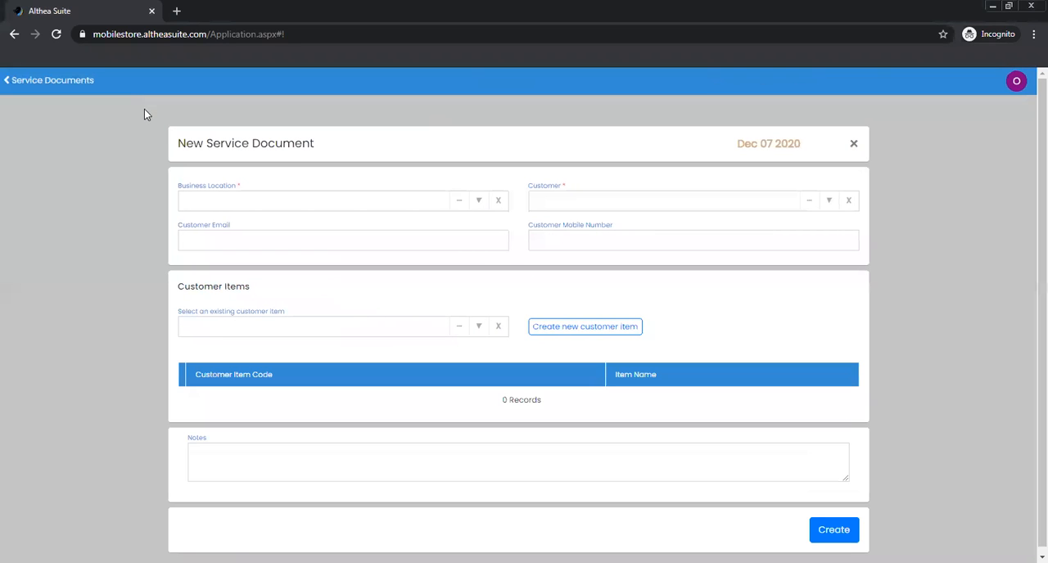
click(646, 203)
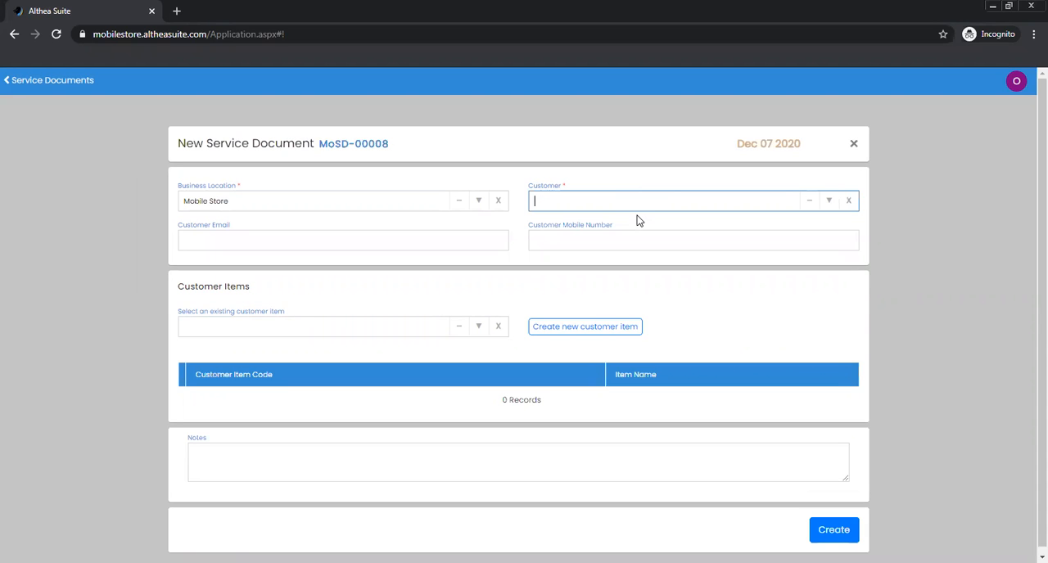
click(620, 299)
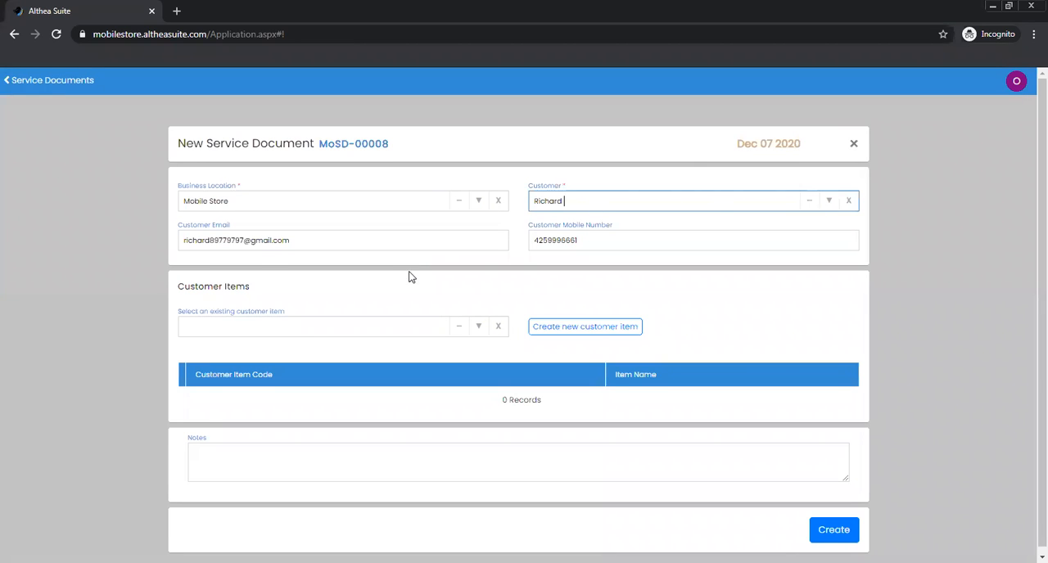
Add the existing customer item Assembled Medical Instrument to the service document
scroll(388, 301, down, 1)
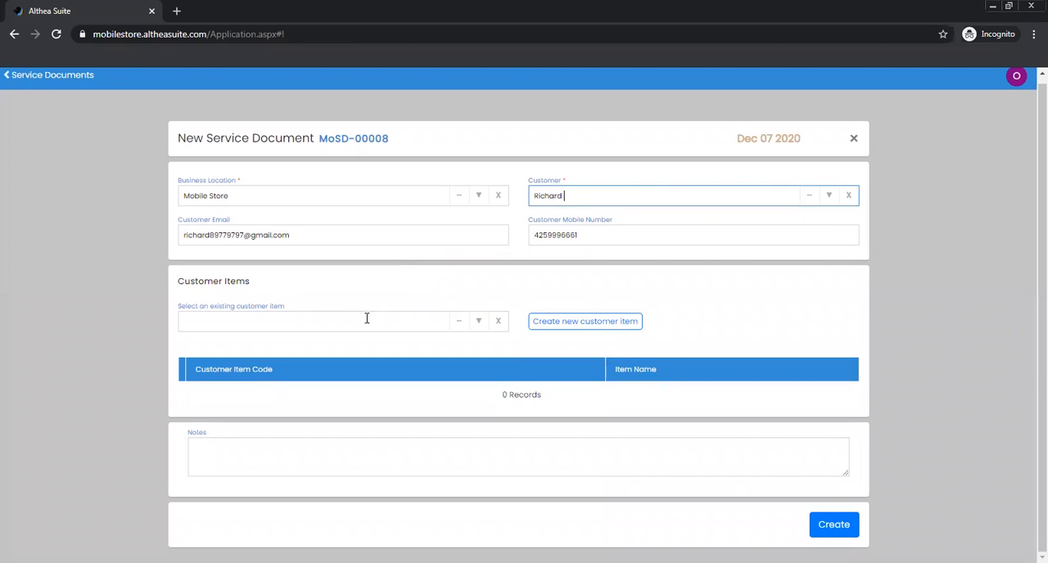
click(479, 322)
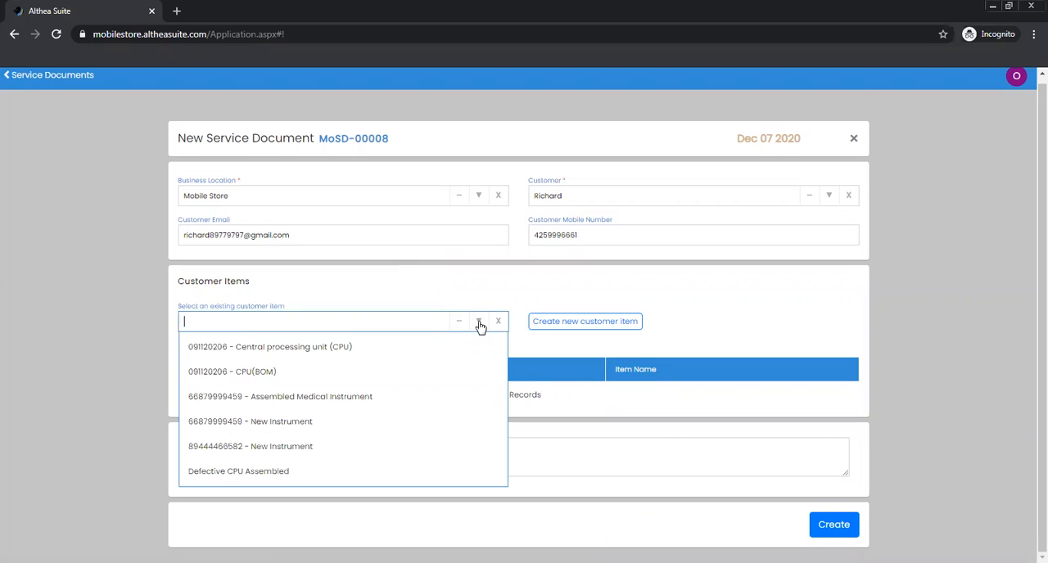
click(451, 398)
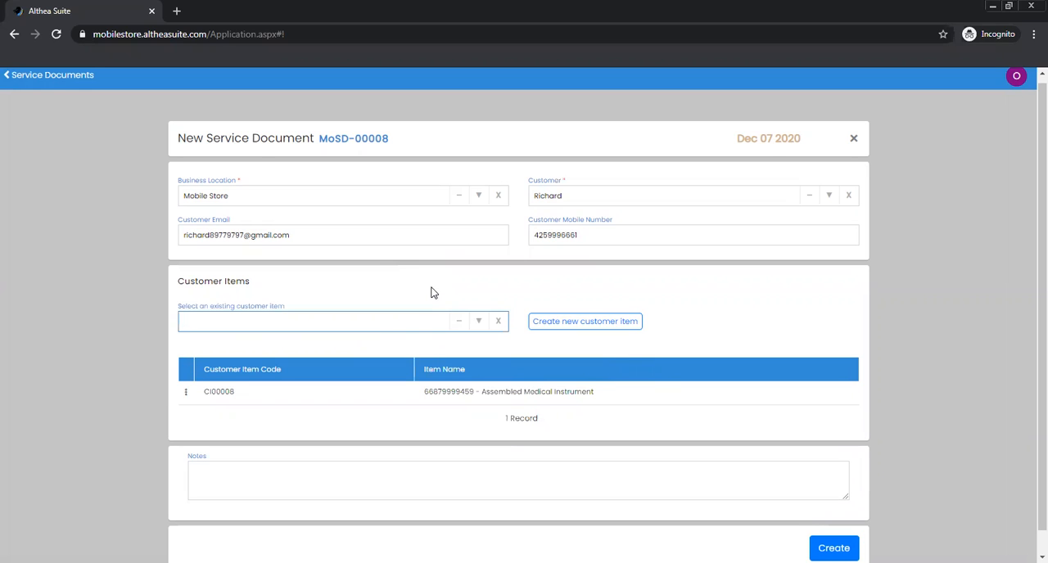
Examine the fields of the new customer item form and return to the service document without creating an item
click(563, 325)
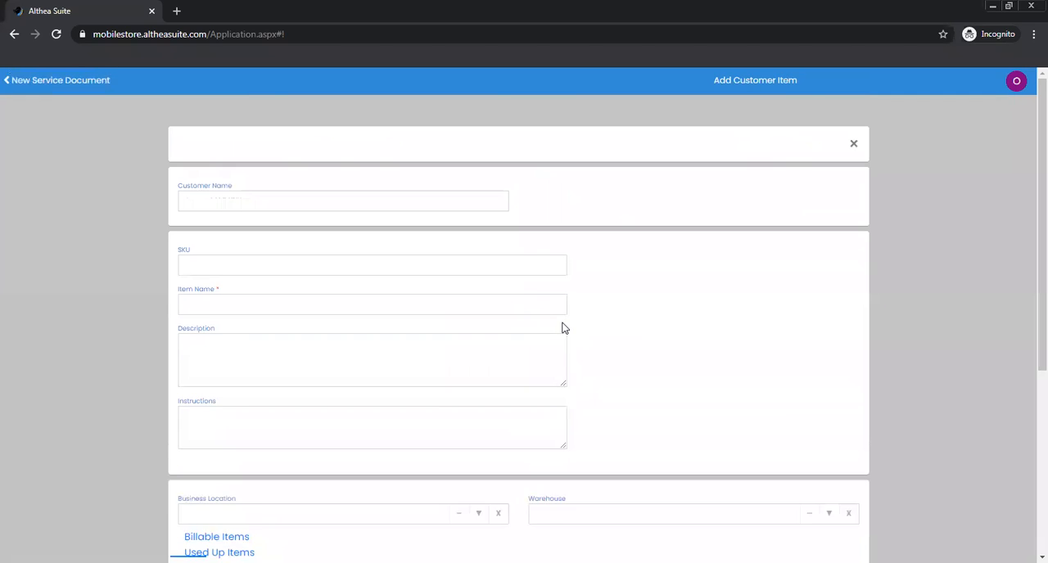
click(462, 303)
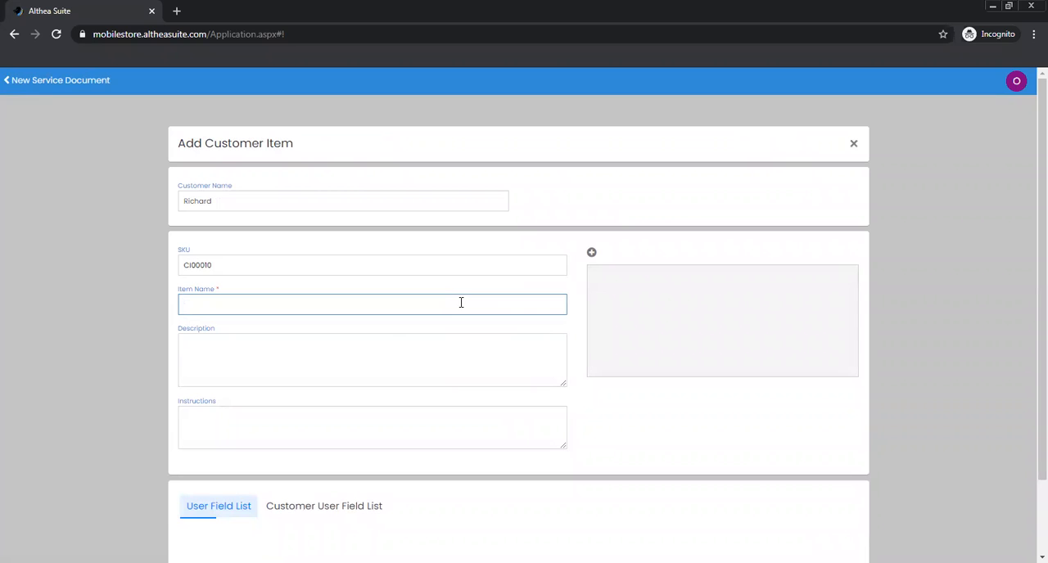
click(376, 340)
click(343, 419)
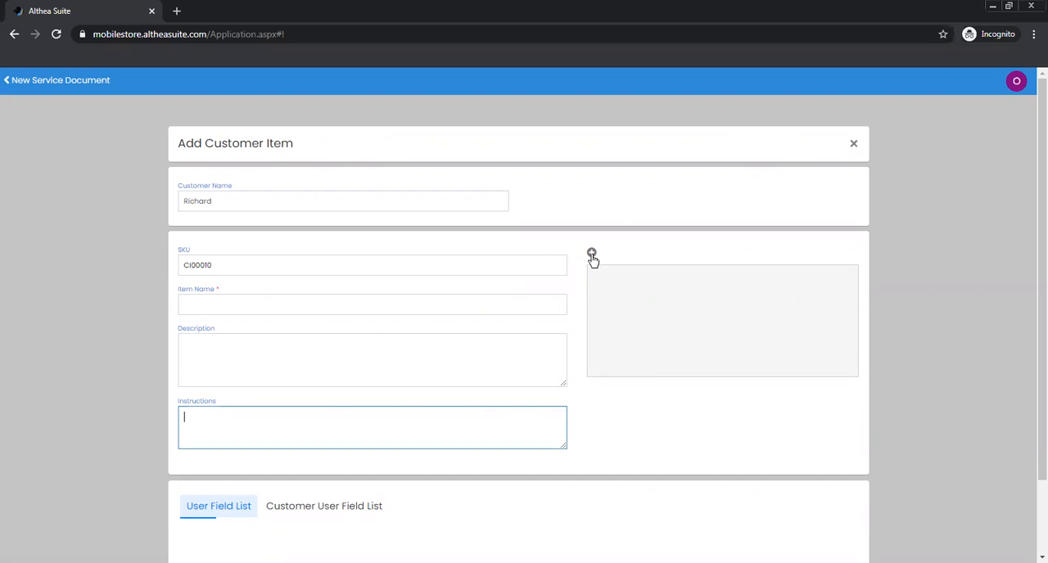
scroll(536, 266, down, 2)
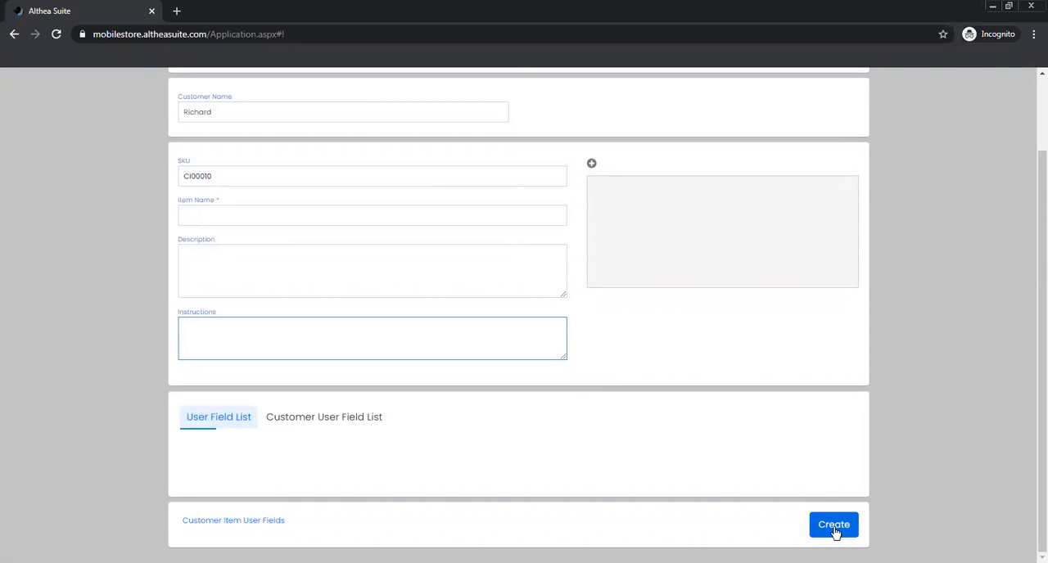
scroll(716, 487, up, 2)
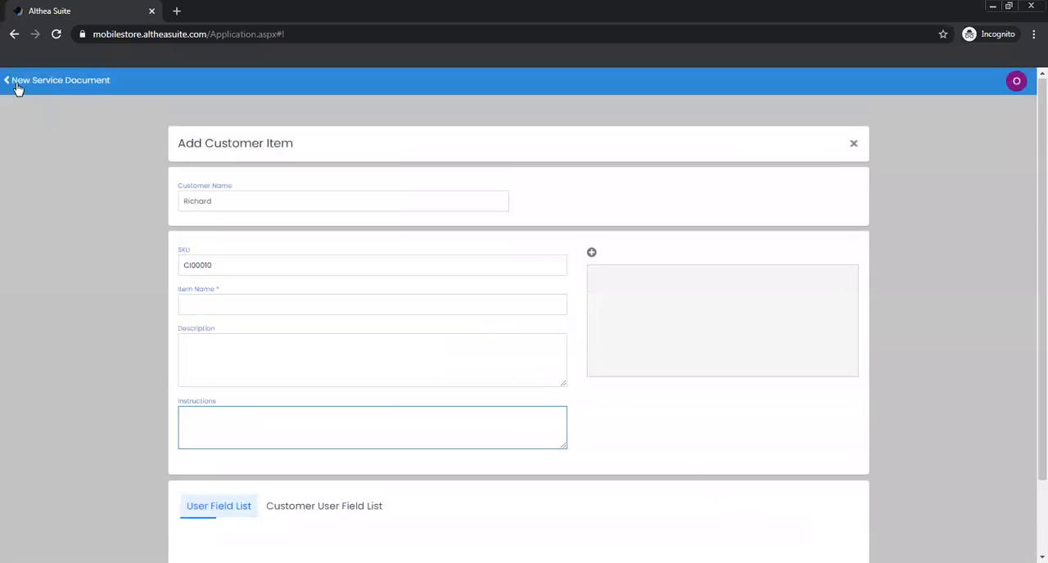
click(11, 83)
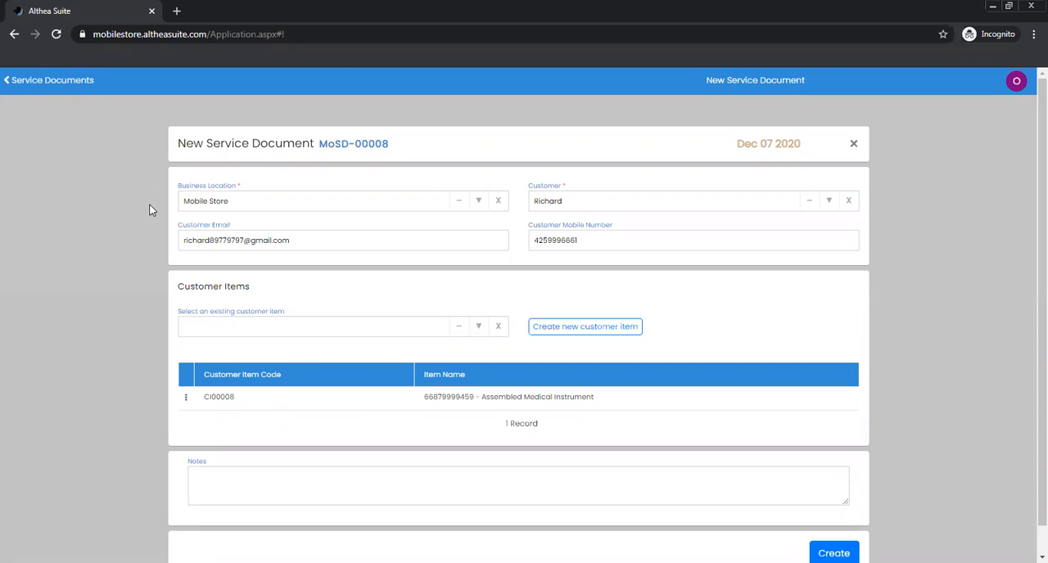
Open the added Assembled Medical Instrument item for editing and check its description and instructions
click(186, 398)
click(221, 362)
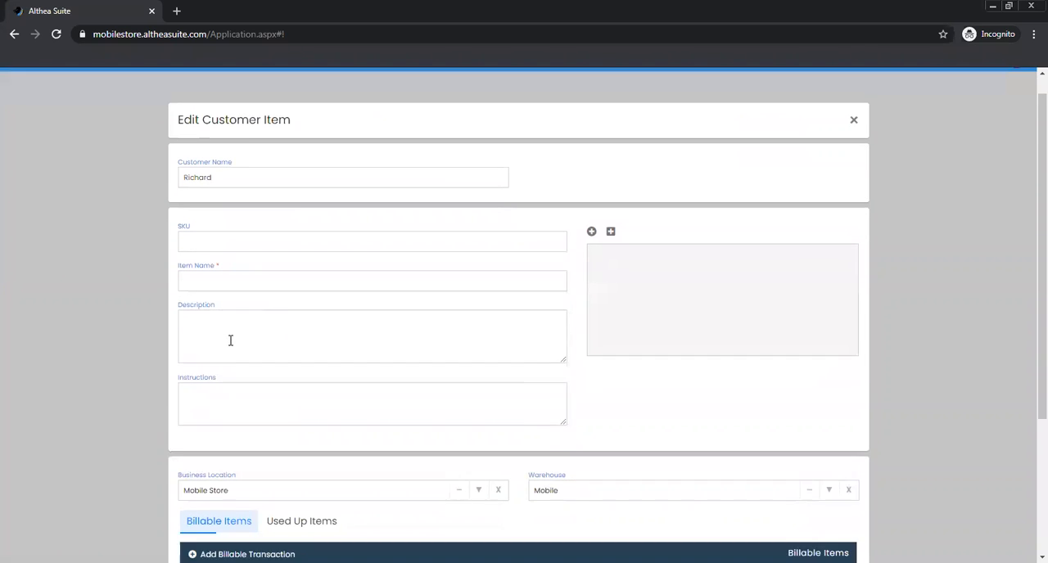
scroll(230, 341, down, 1)
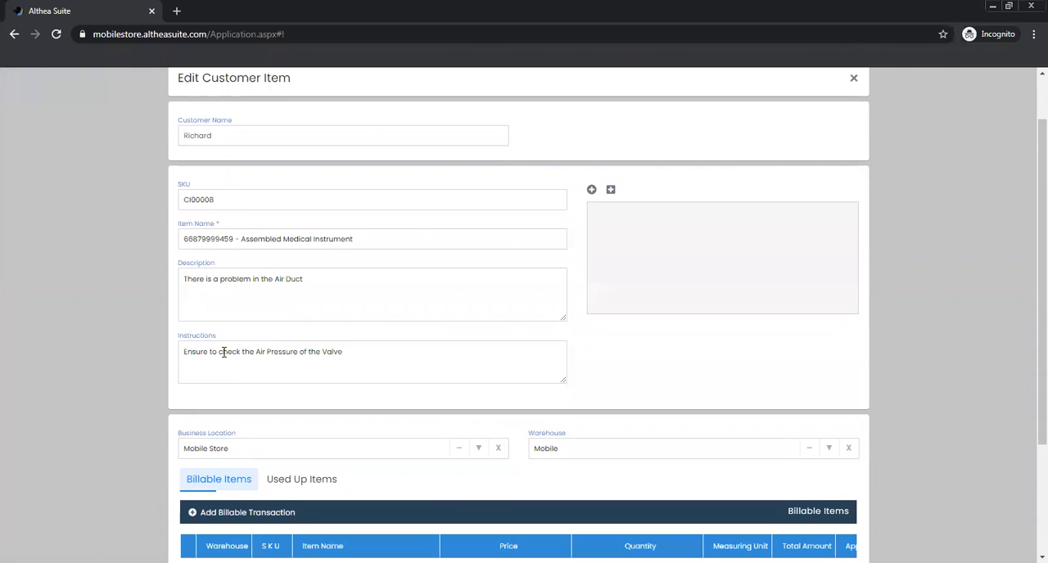
click(233, 282)
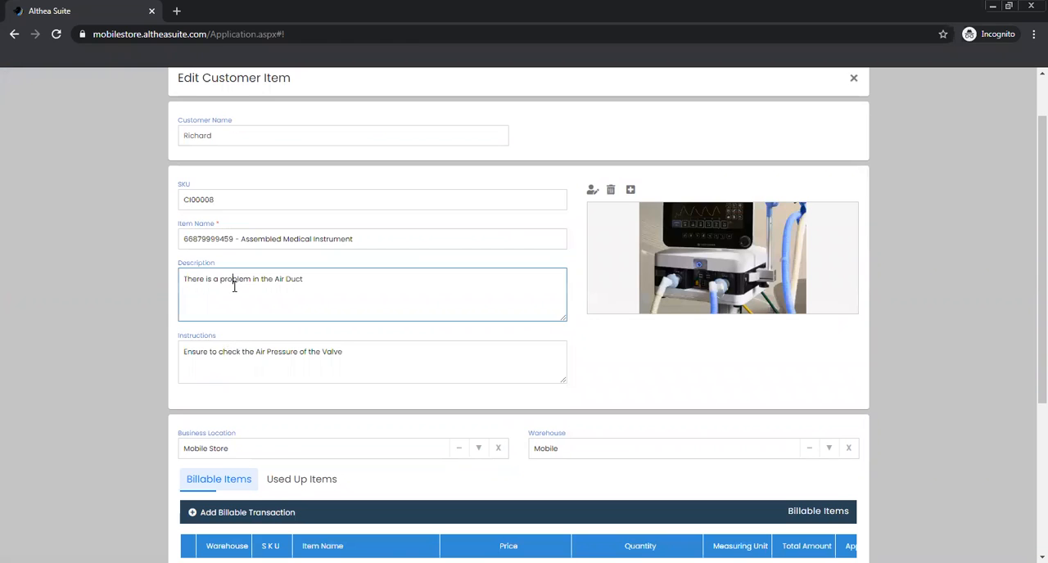
drag(360, 351, 180, 352)
click(202, 352)
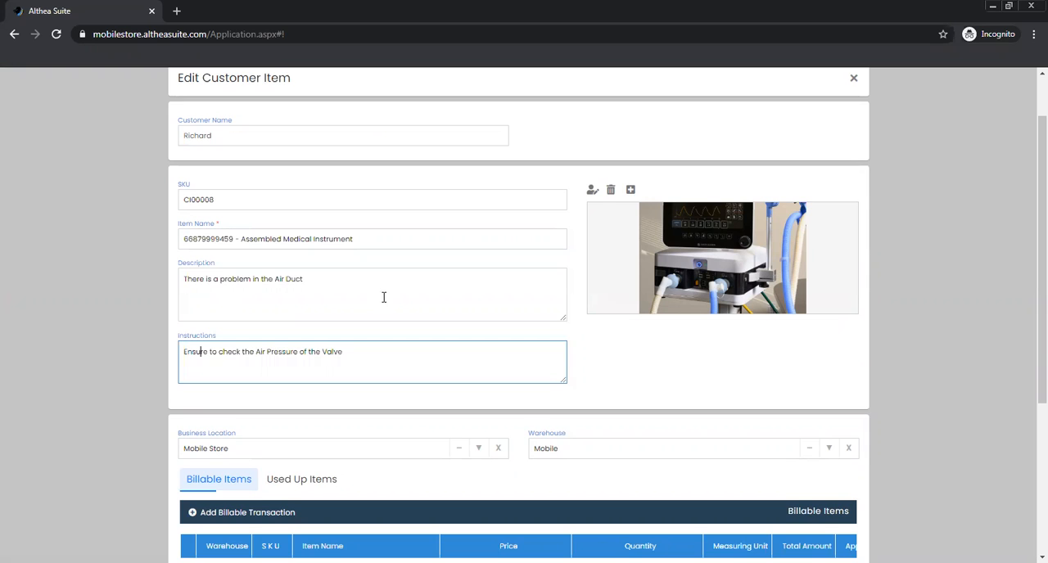
Set the price of the billable Medical Equipment Servicing Charge to 50
scroll(384, 297, down, 1)
scroll(377, 297, down, 1)
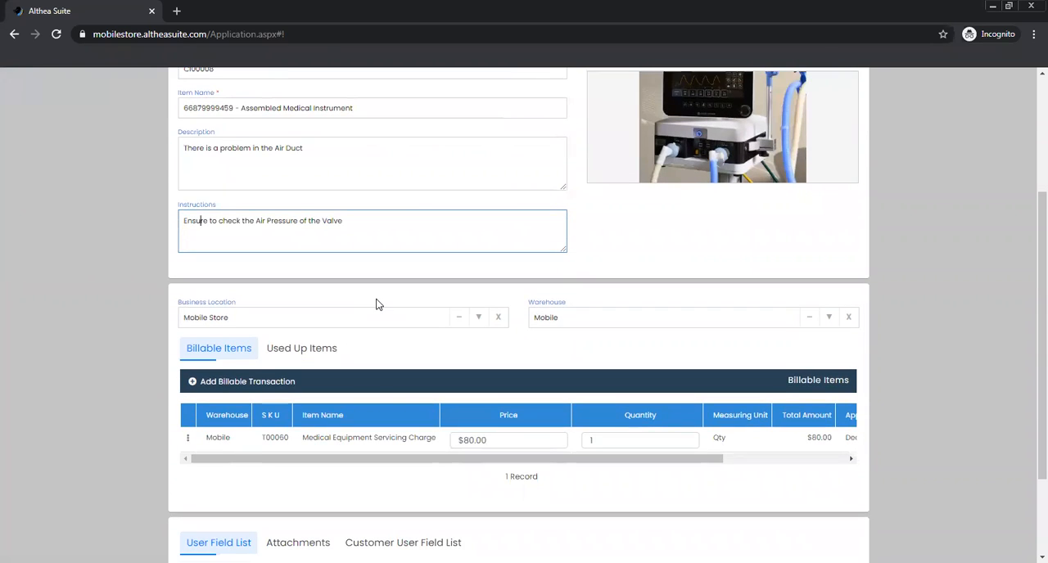
scroll(376, 305, down, 1)
click(327, 376)
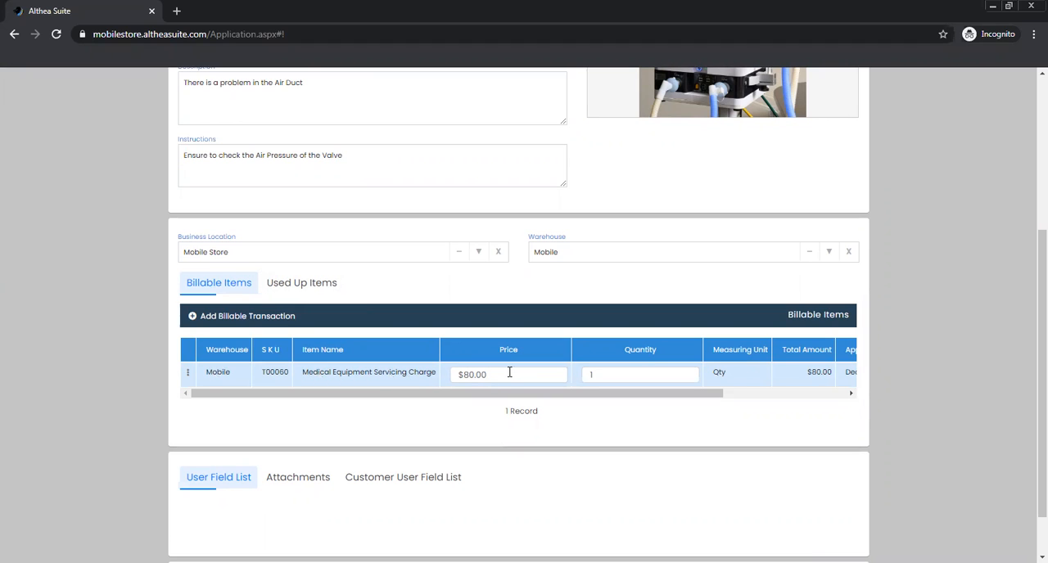
drag(511, 374, 430, 372)
text(50)
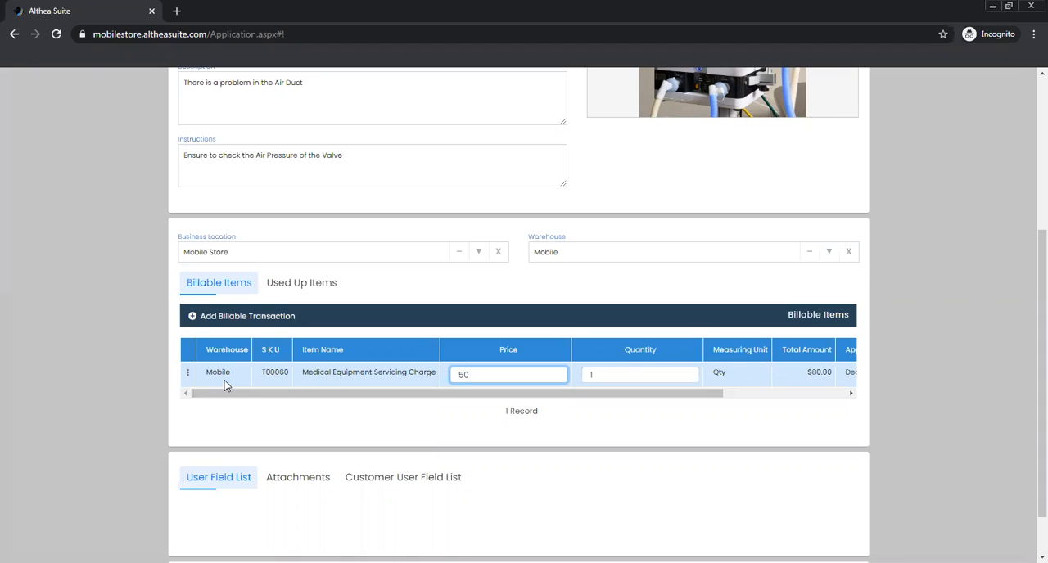
Set the quantity of Medical Instrument A among the used up items to 2
click(295, 284)
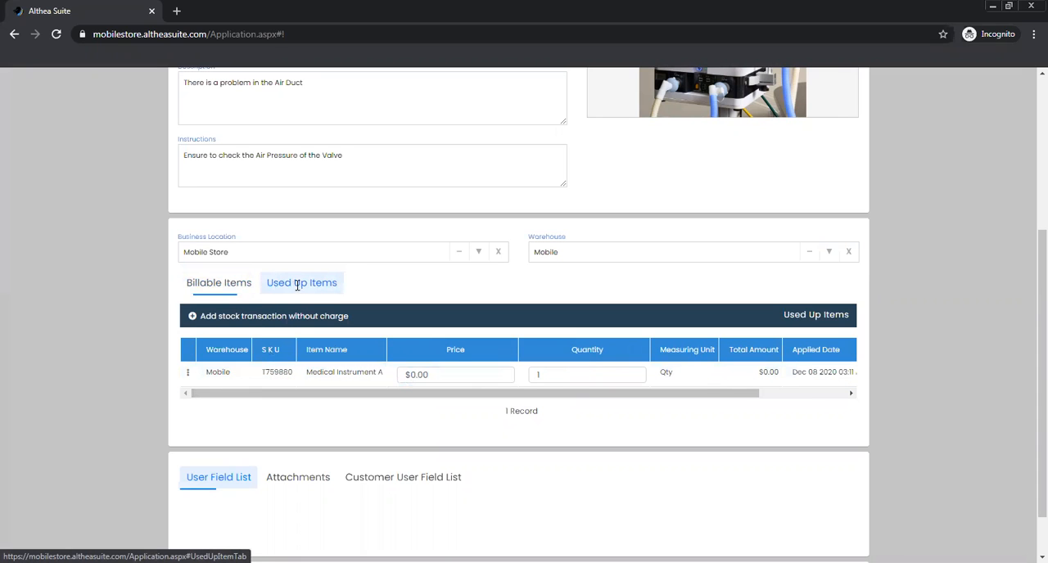
click(356, 284)
drag(1028, 287, 1030, 310)
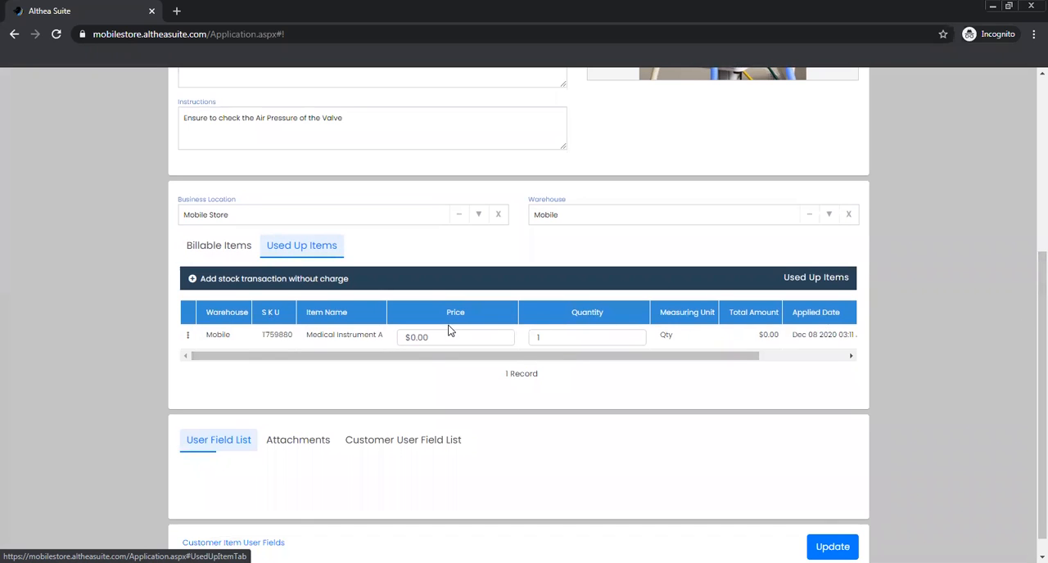
click(619, 339)
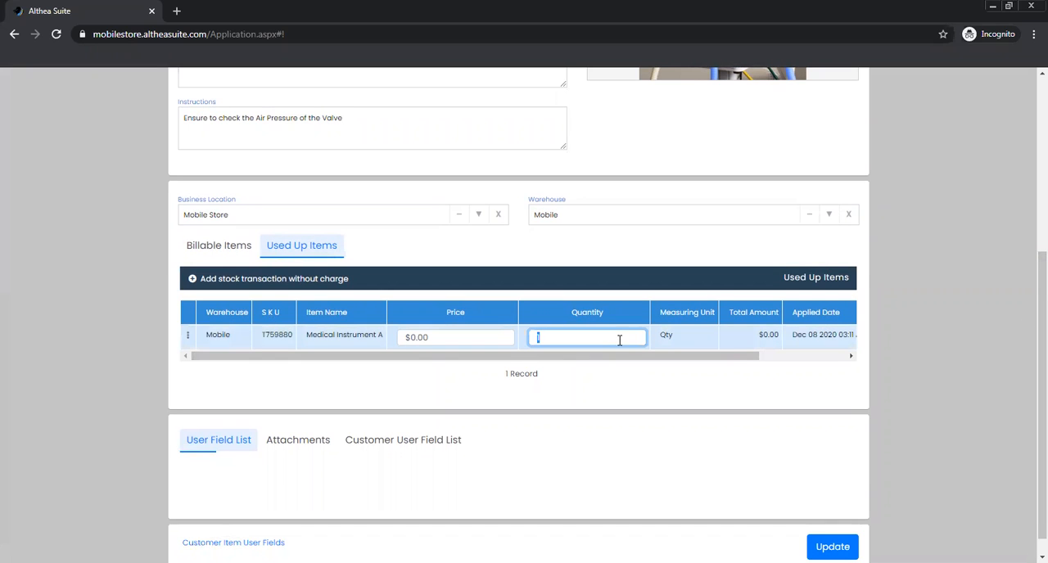
text(2)
drag(1030, 318, 1030, 332)
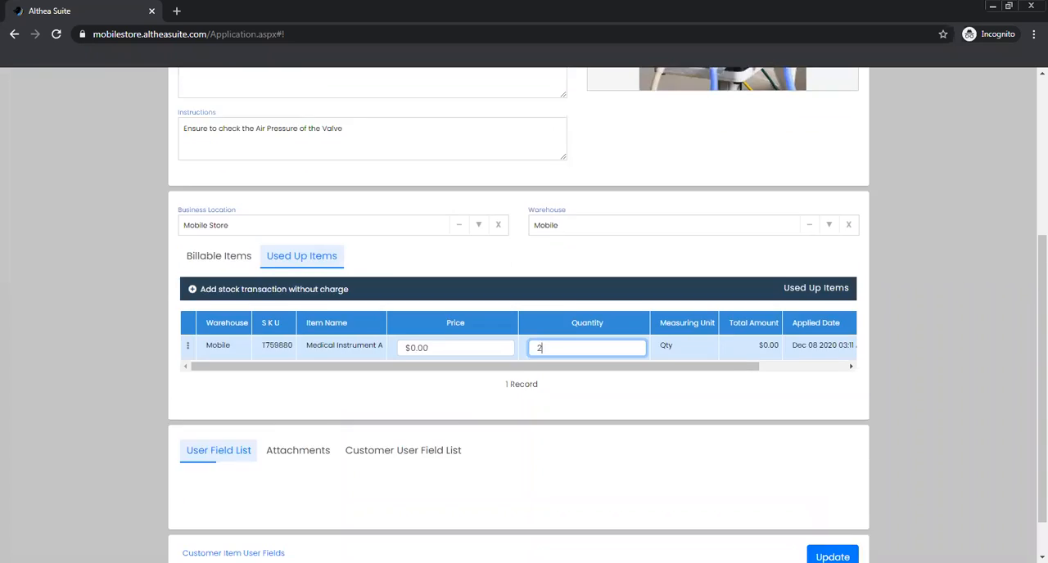
Save the customer item changes and create the service document
click(835, 526)
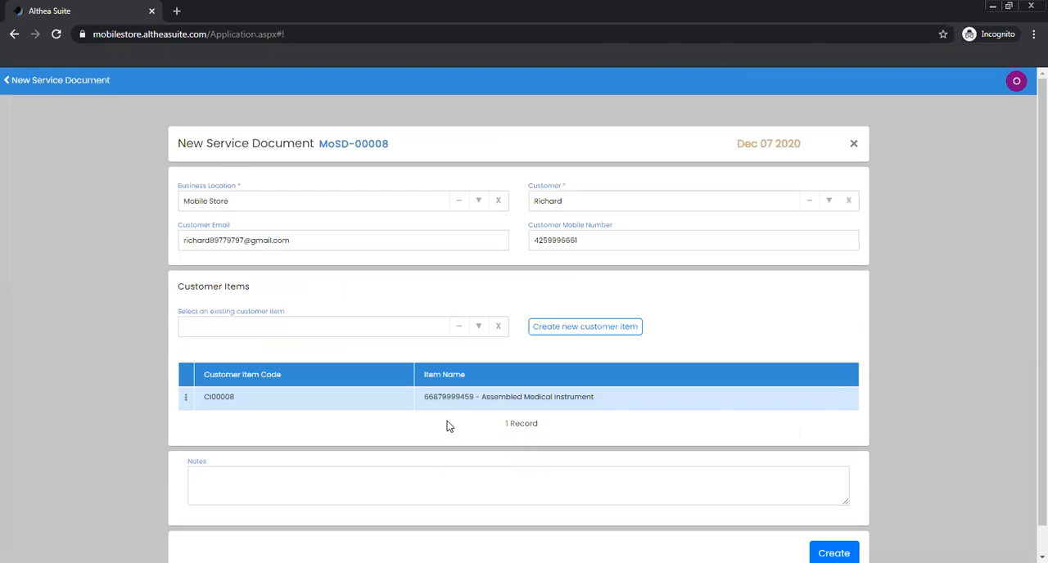
scroll(439, 367, down, 1)
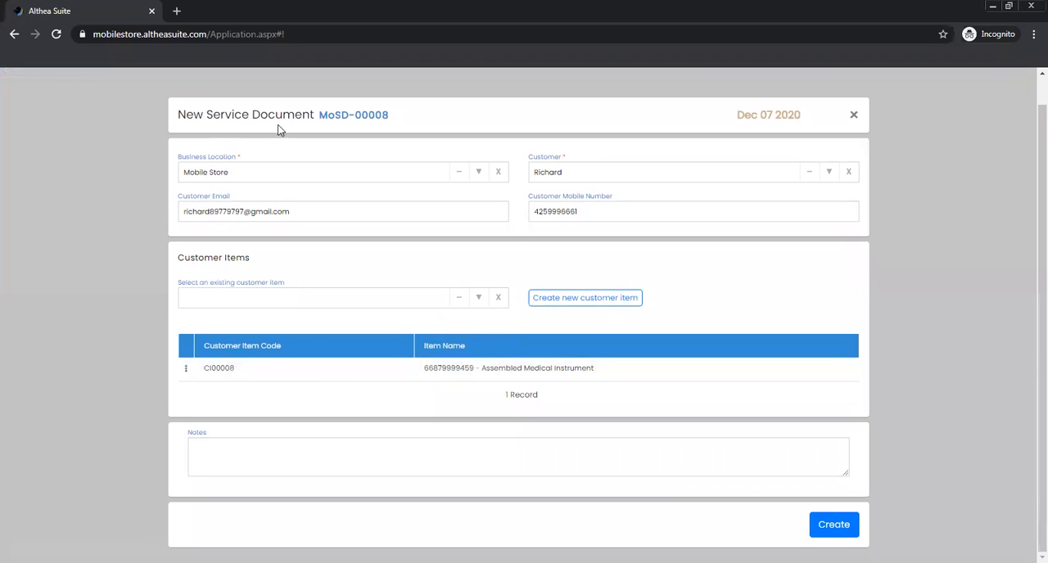
click(849, 530)
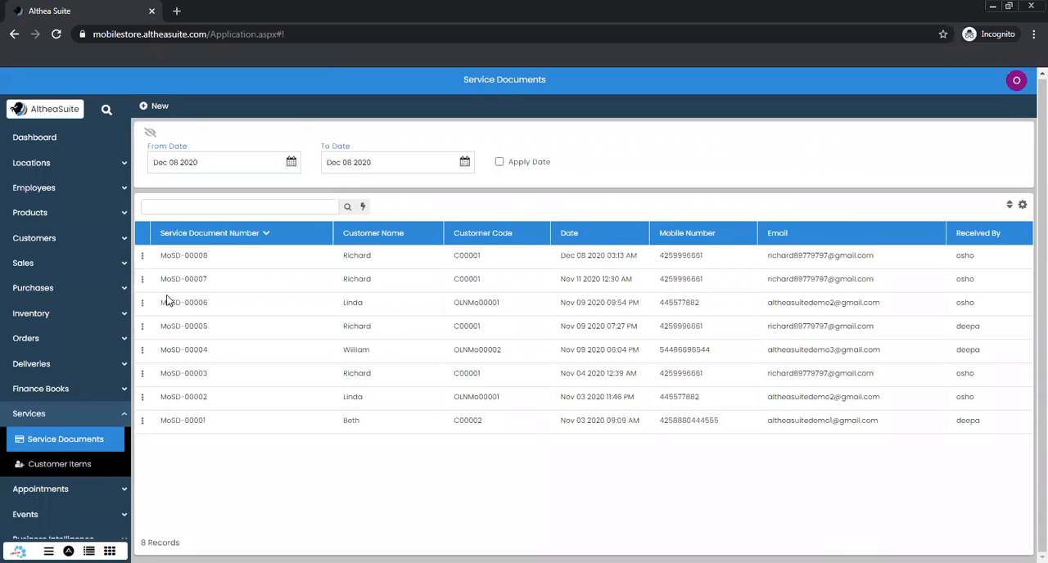
Start a sales invoice for the Assembled Medical Instrument from the list of customer items
click(195, 260)
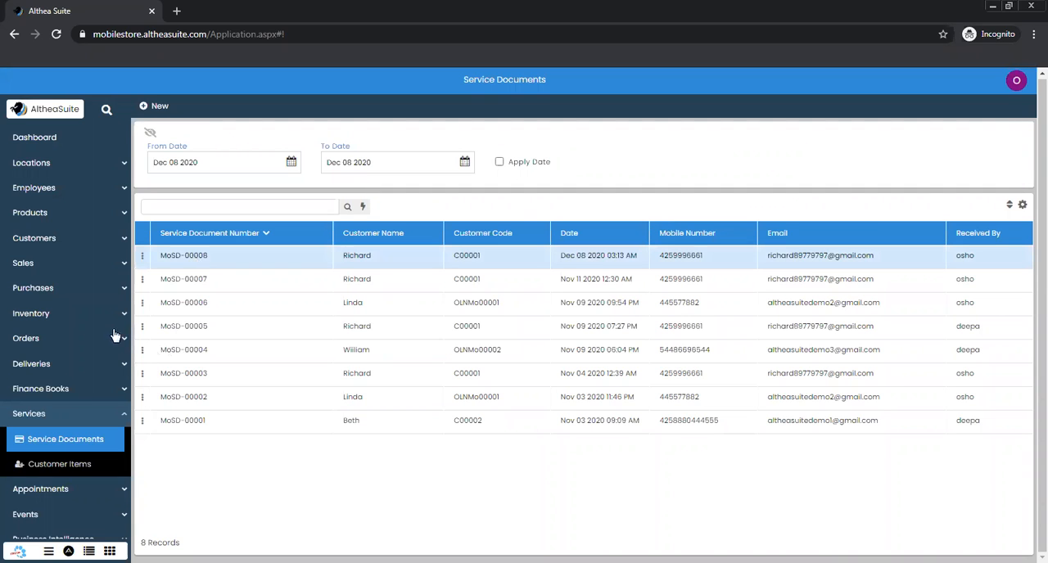
scroll(104, 326, down, 3)
scroll(121, 262, down, 1)
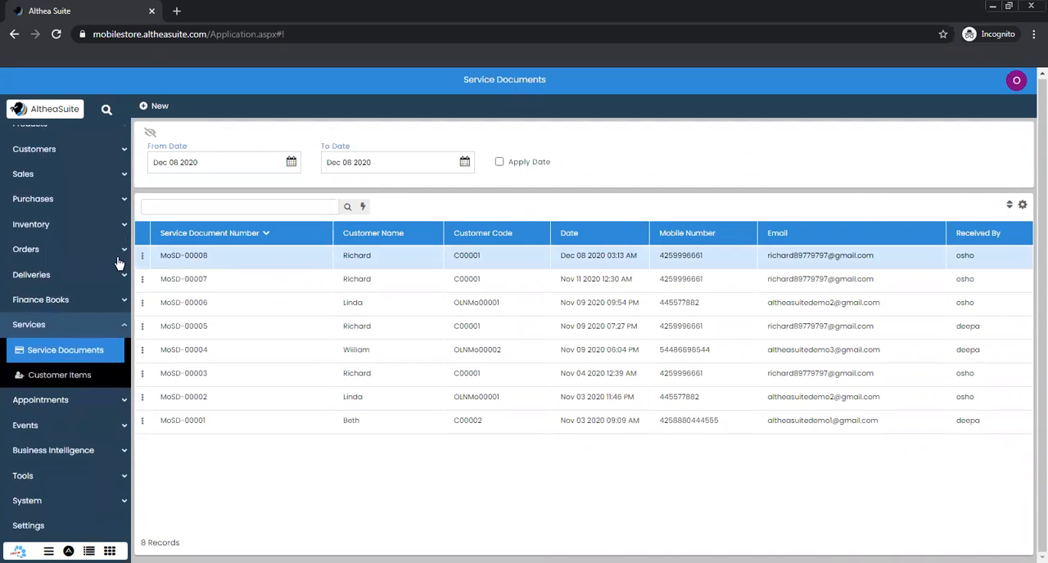
click(85, 377)
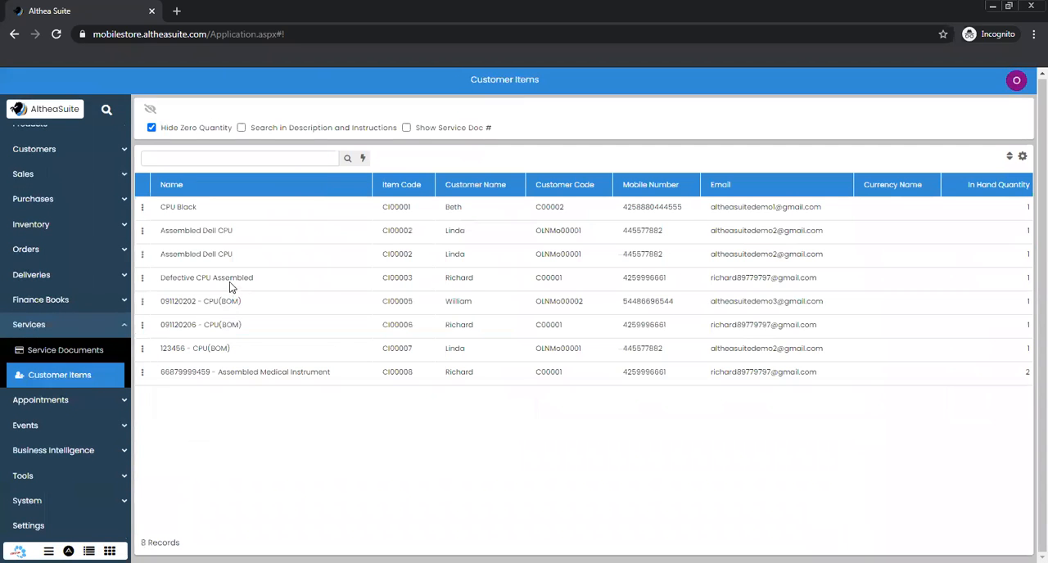
click(213, 382)
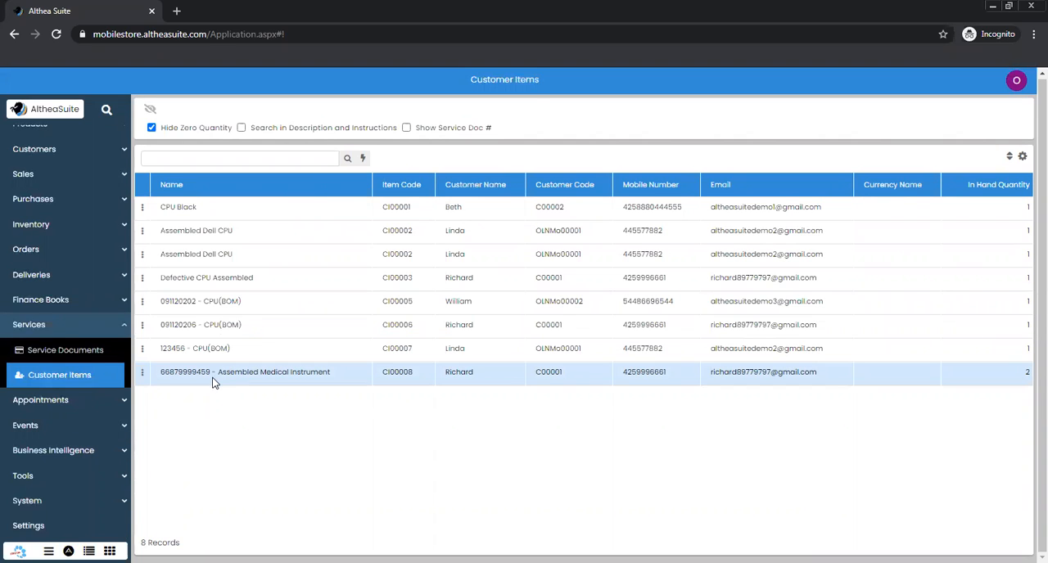
click(143, 374)
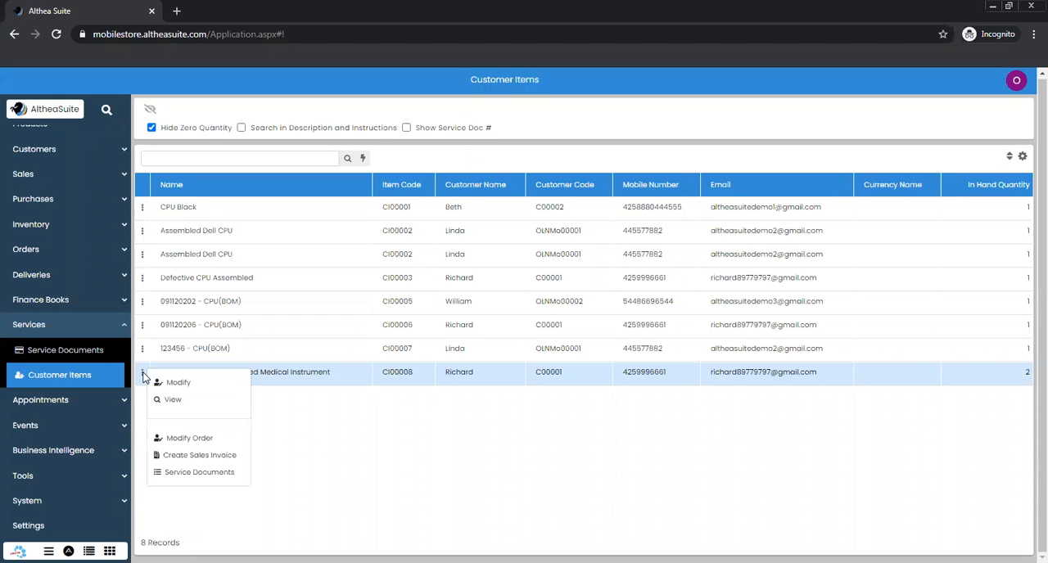
click(196, 459)
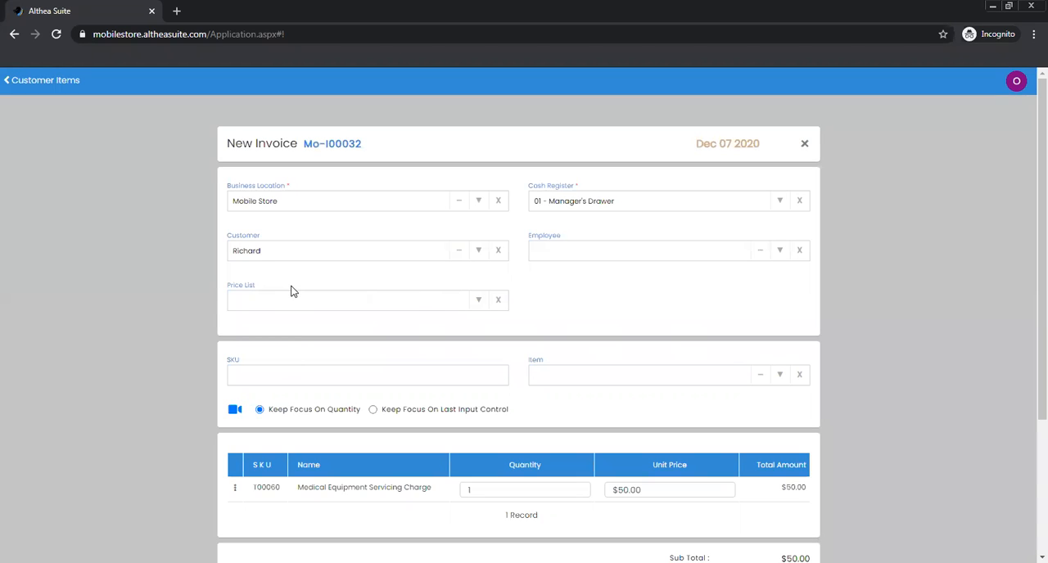
Review the new invoice's item entry fields, the servicing charge's quantity and unit price, and the payment options
scroll(335, 279, down, 2)
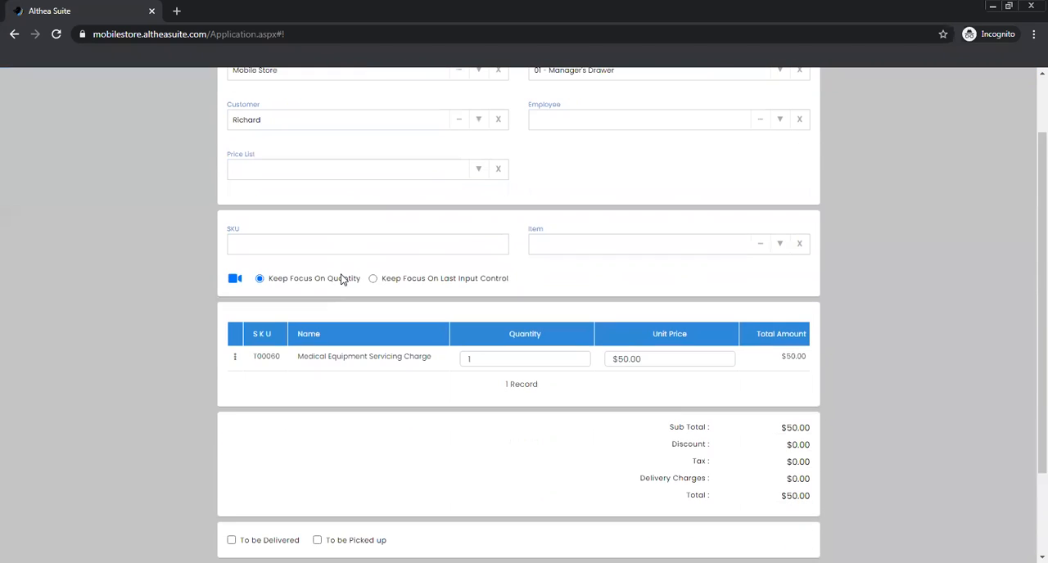
click(584, 245)
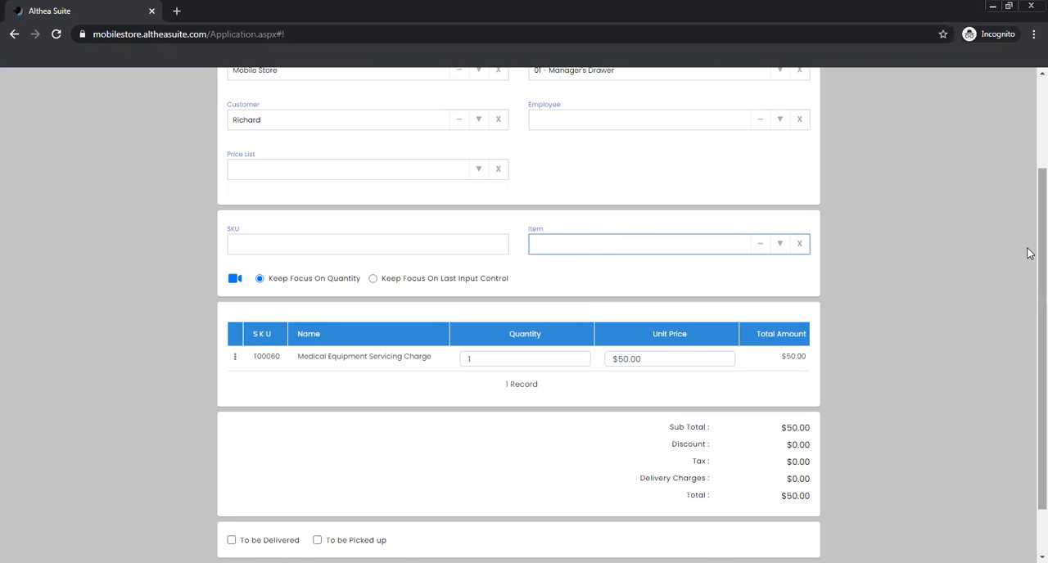
scroll(1027, 271, down, 1)
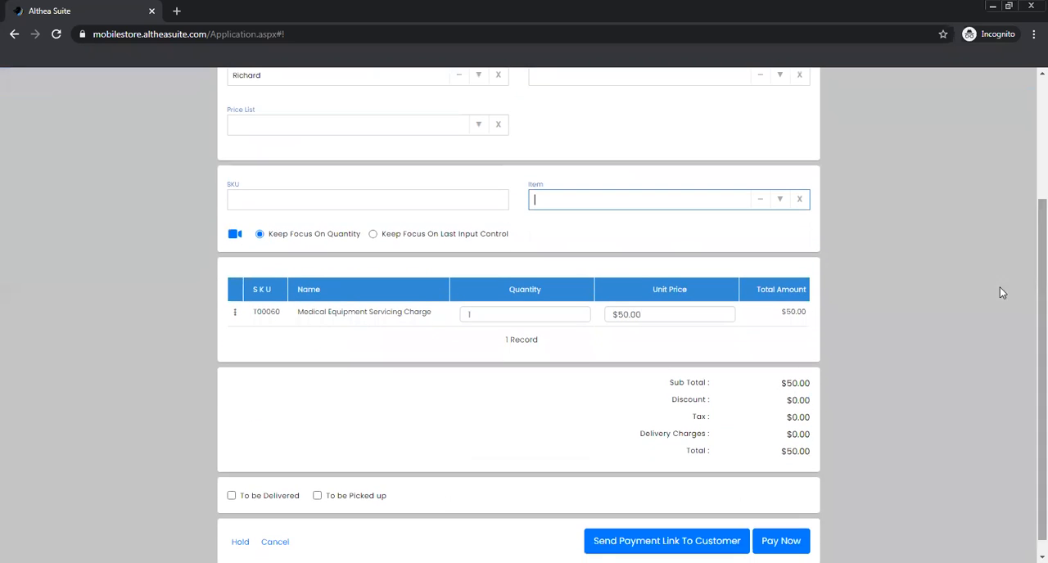
click(496, 311)
scroll(680, 291, down, 1)
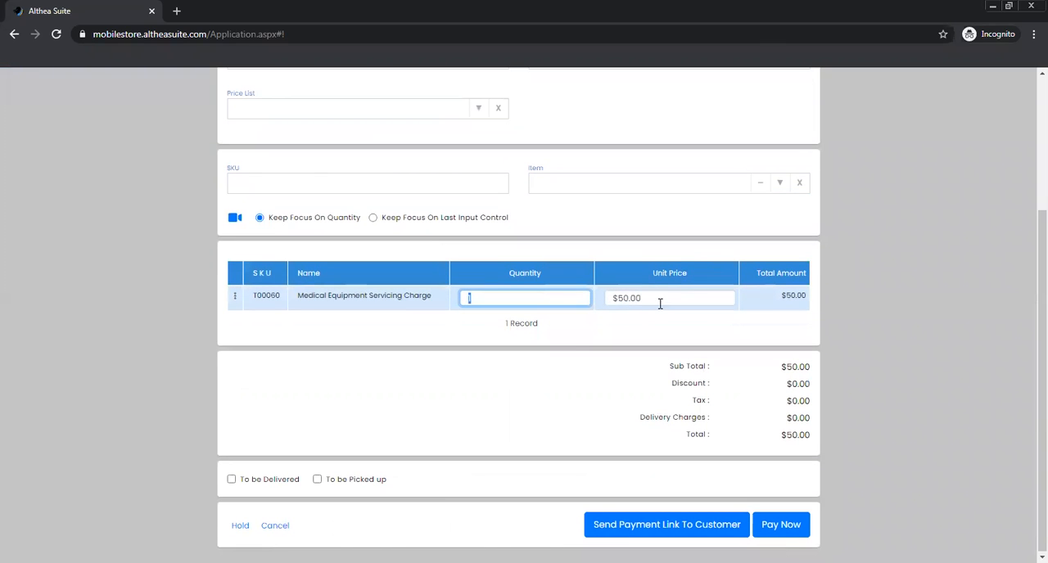
click(662, 299)
click(838, 292)
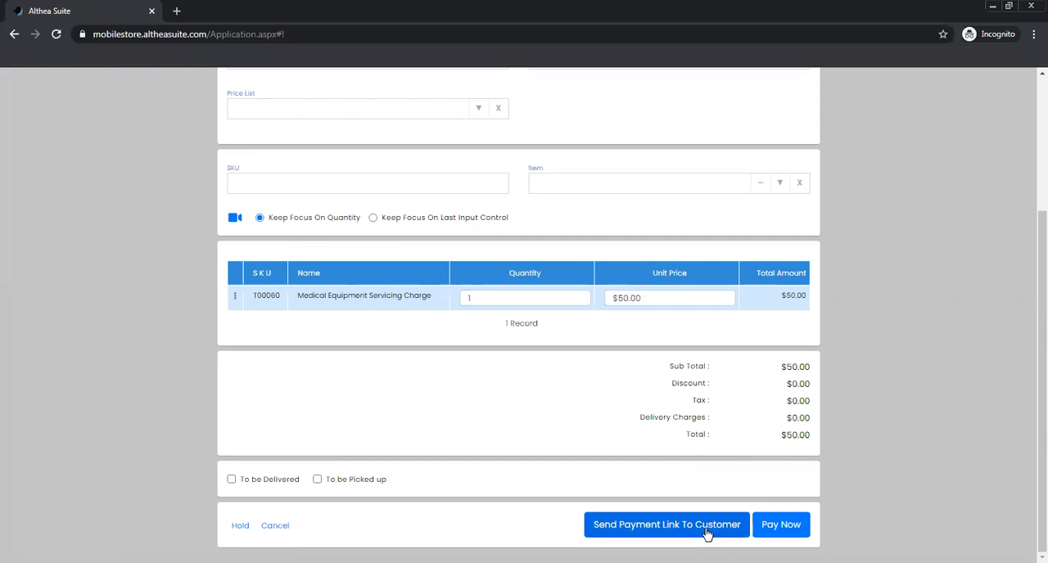
Pay the invoice's full pending amount of 50 in cash and save the payment without printing
click(778, 531)
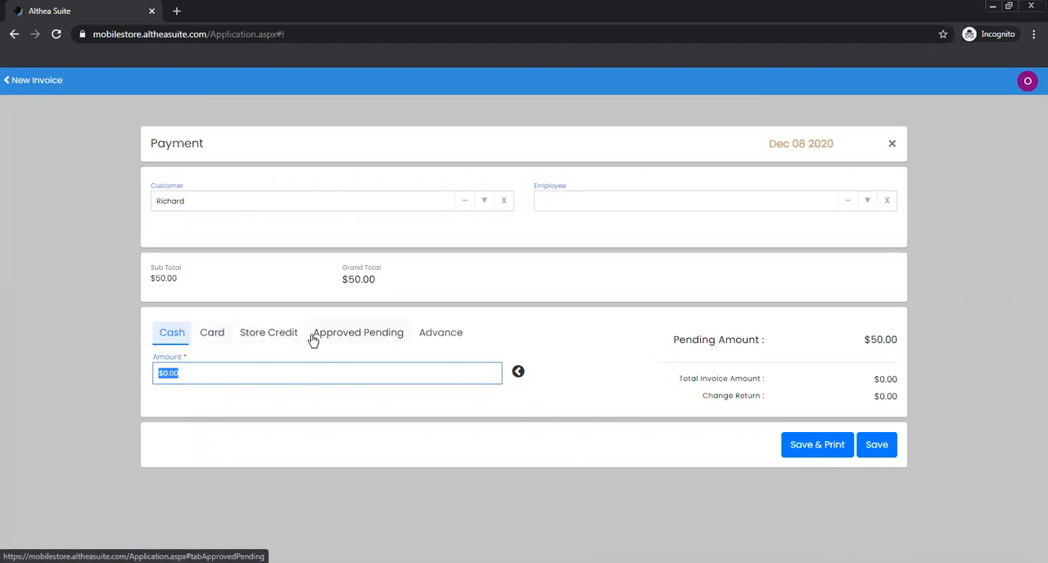
click(518, 373)
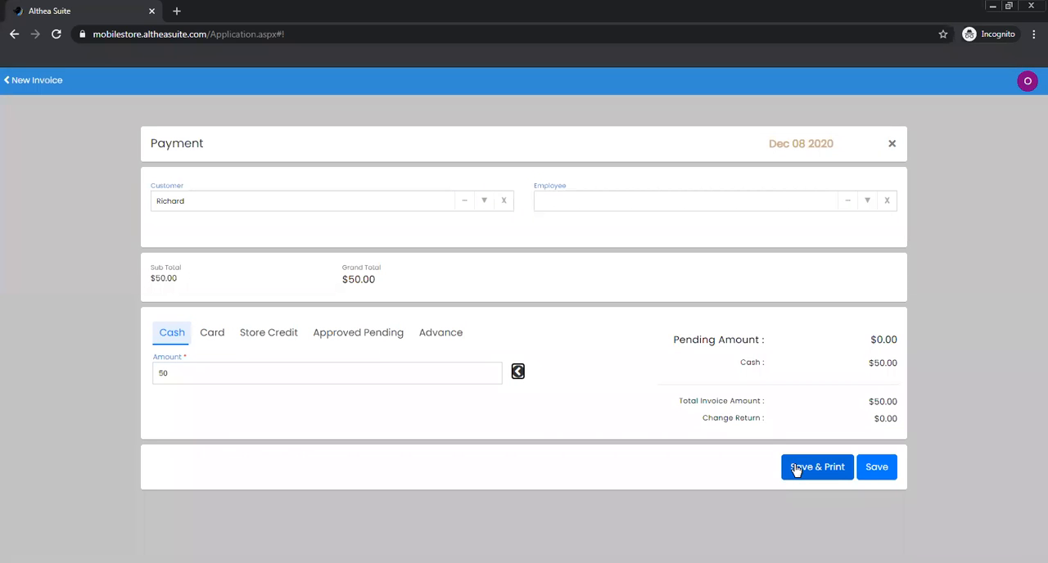
click(873, 470)
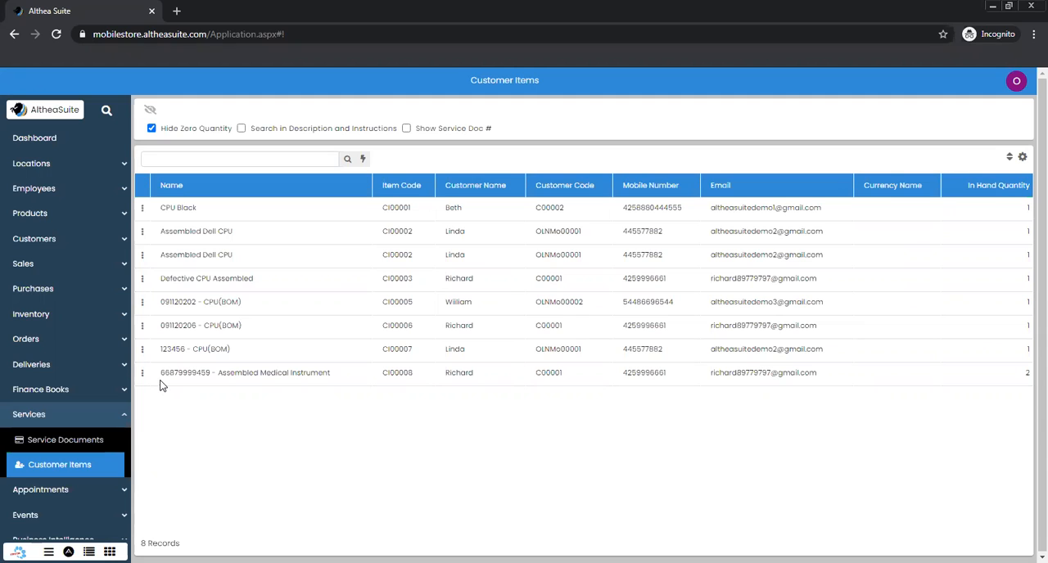
click(124, 416)
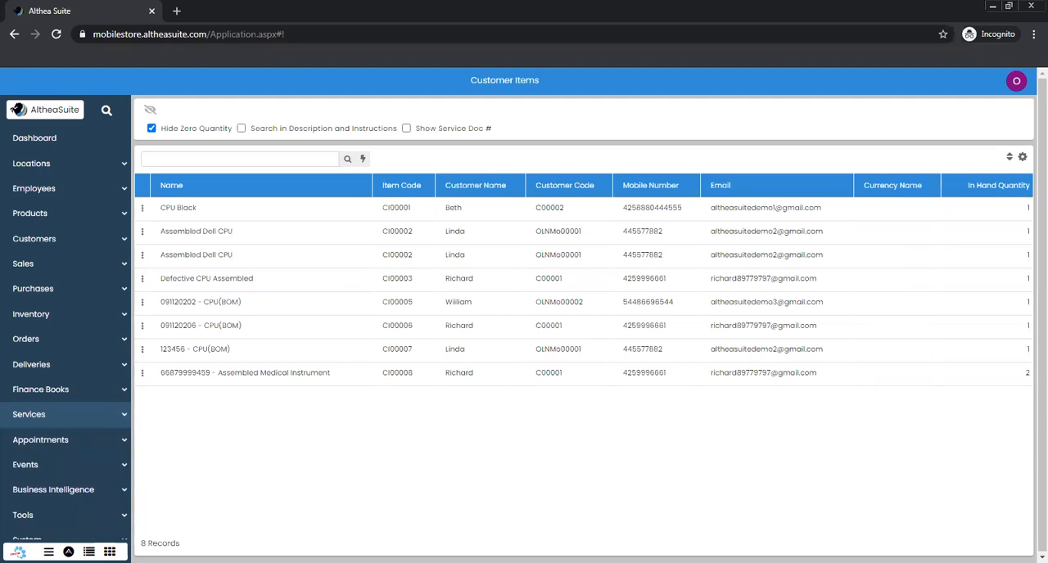